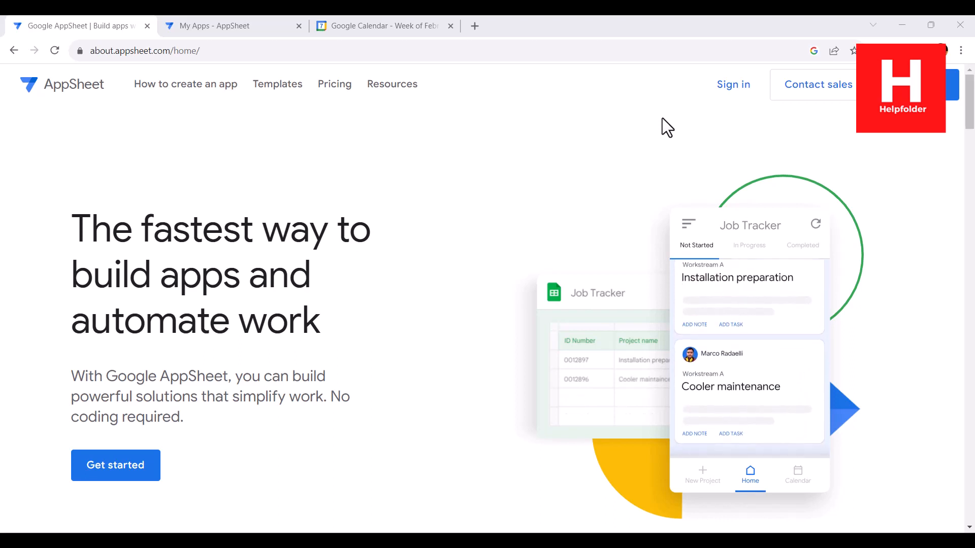
Step: Open the My Apps page in AppSheet and review the creation options for apps and databases
click(241, 28)
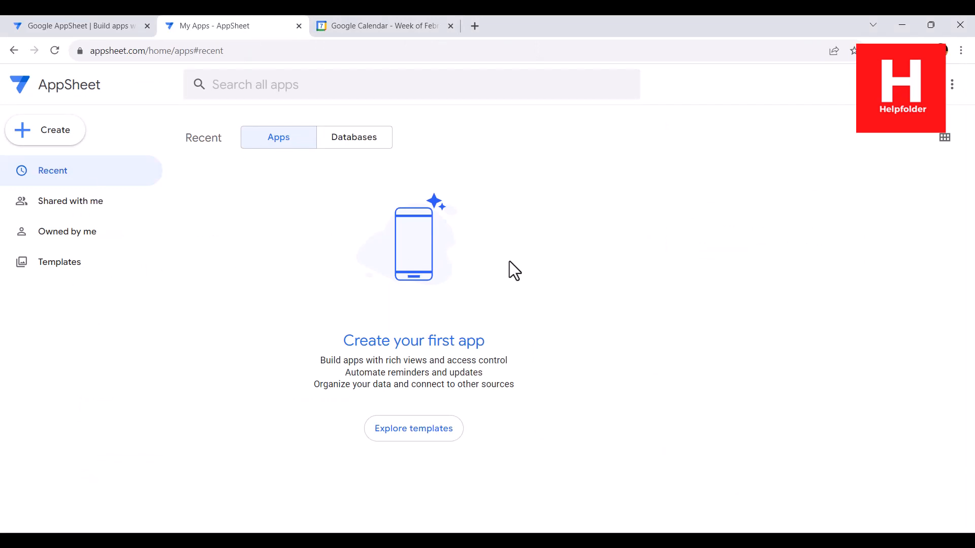
click(59, 137)
mouse_move(17, 163)
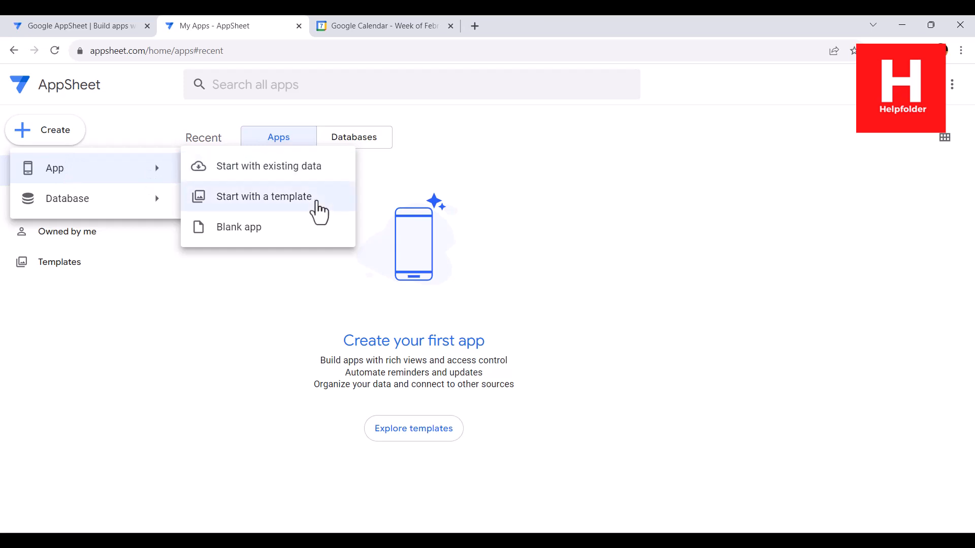
mouse_move(94, 212)
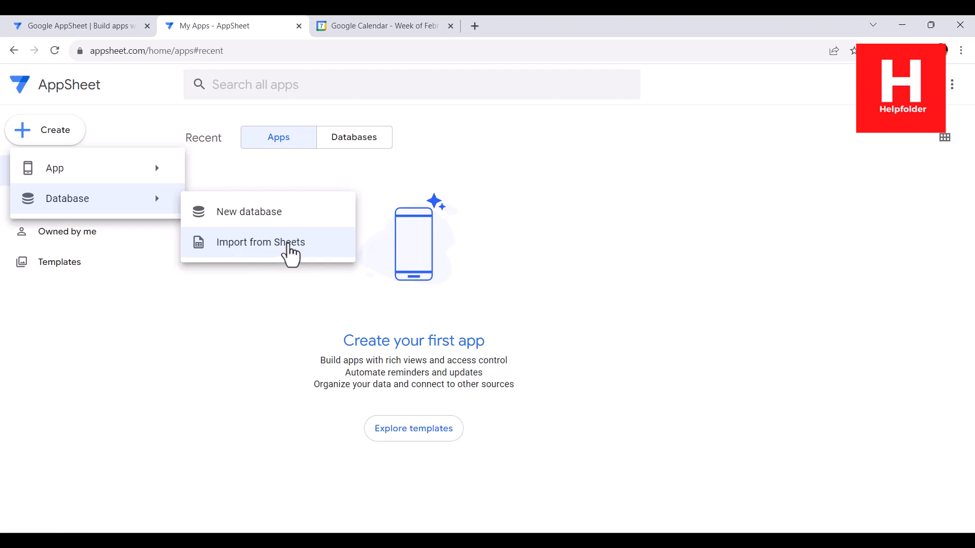
mouse_move(66, 178)
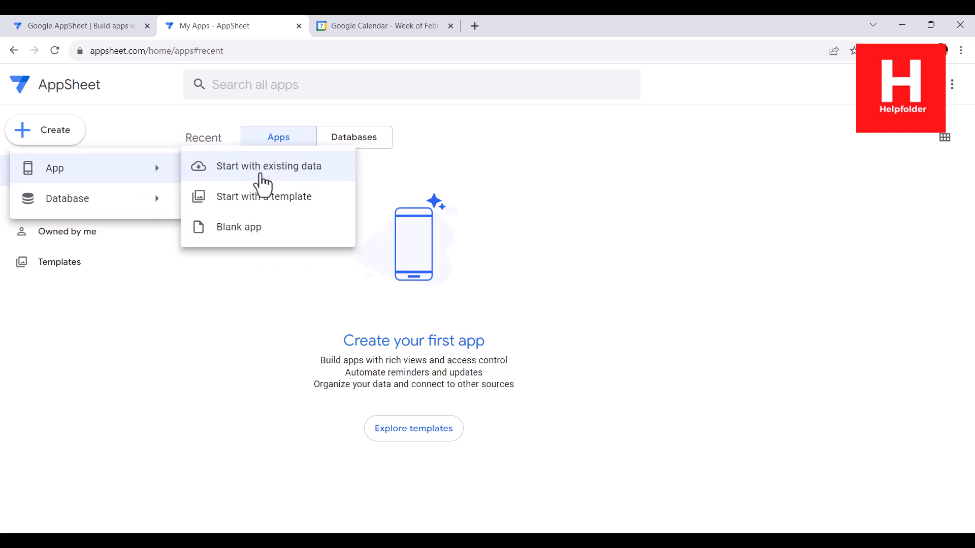
click(257, 324)
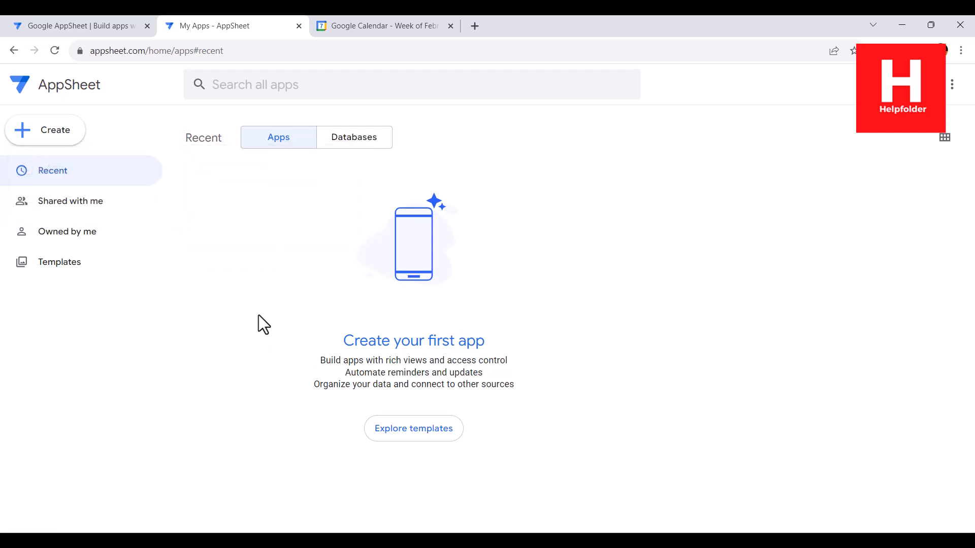
Step: Switch to Google Calendar and browse the weekly events from mid-February to early March 2024
click(354, 30)
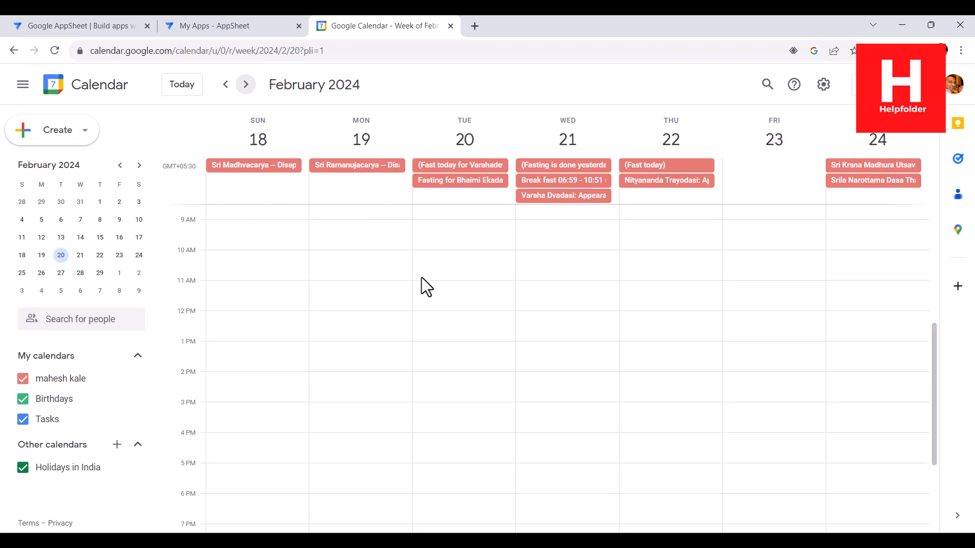
click(225, 84)
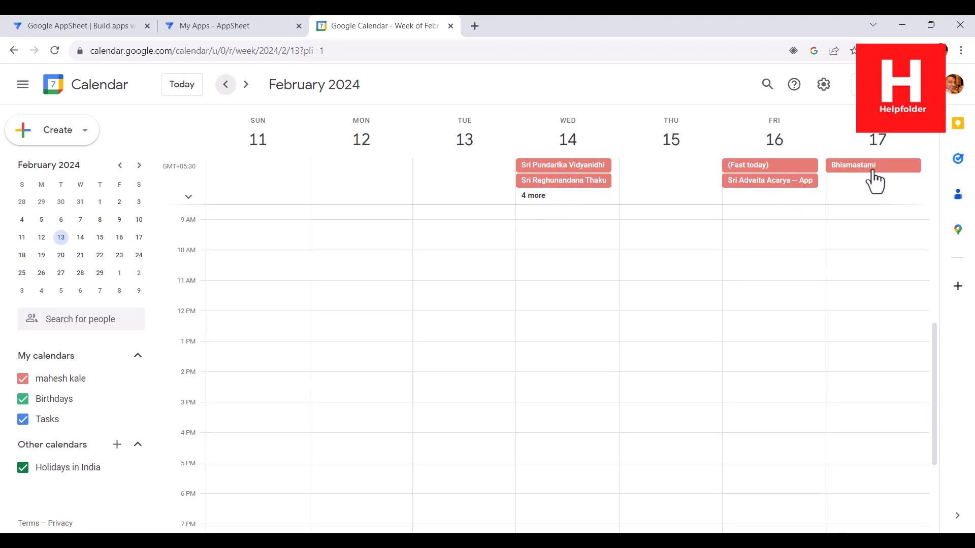
click(246, 85)
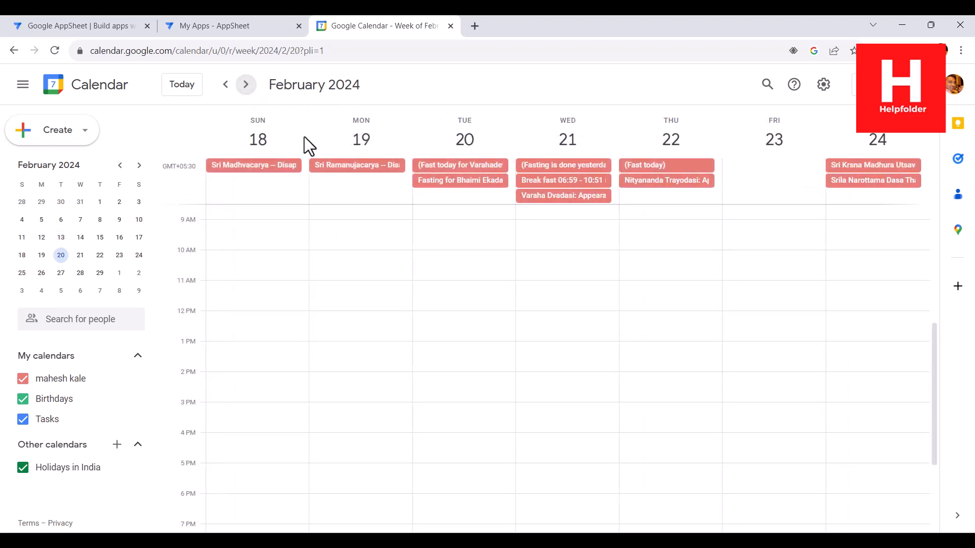
click(247, 85)
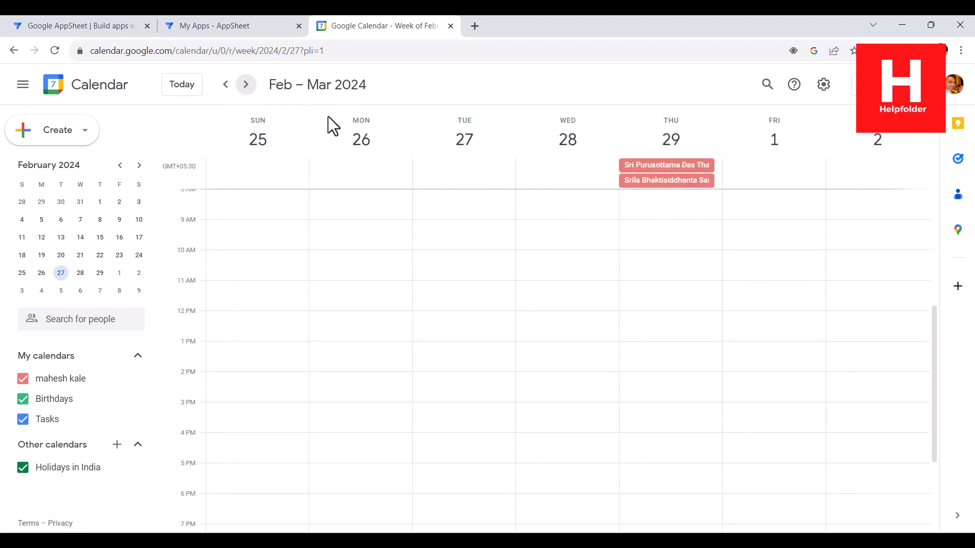
click(247, 85)
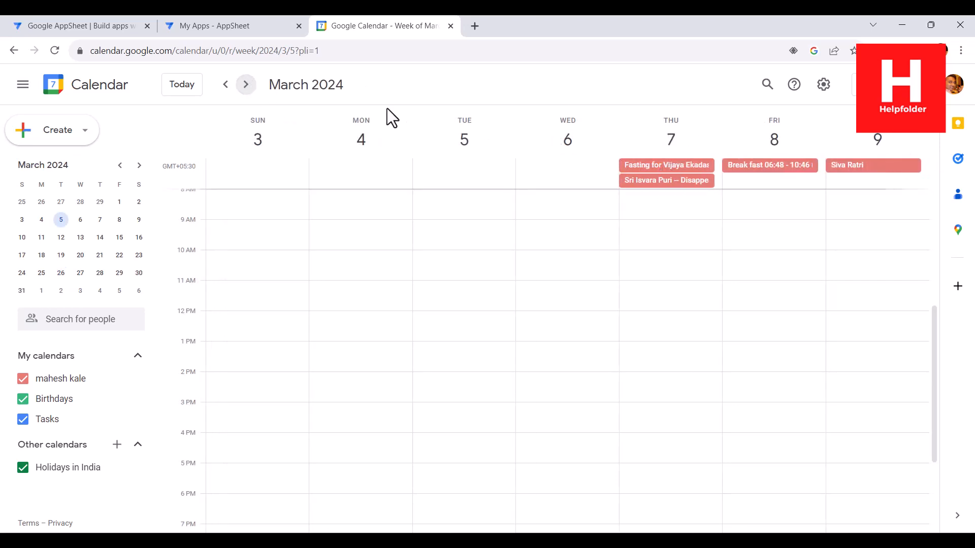
click(227, 85)
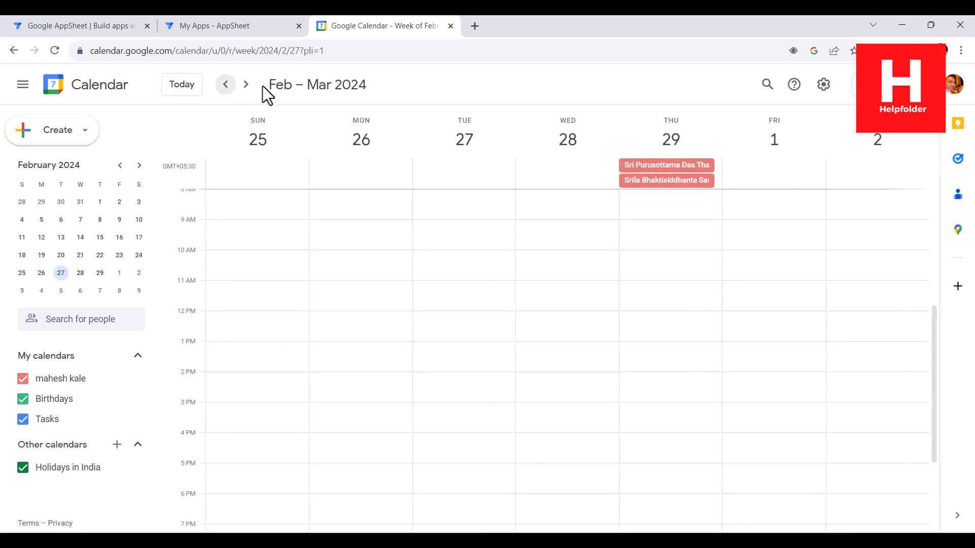
click(227, 85)
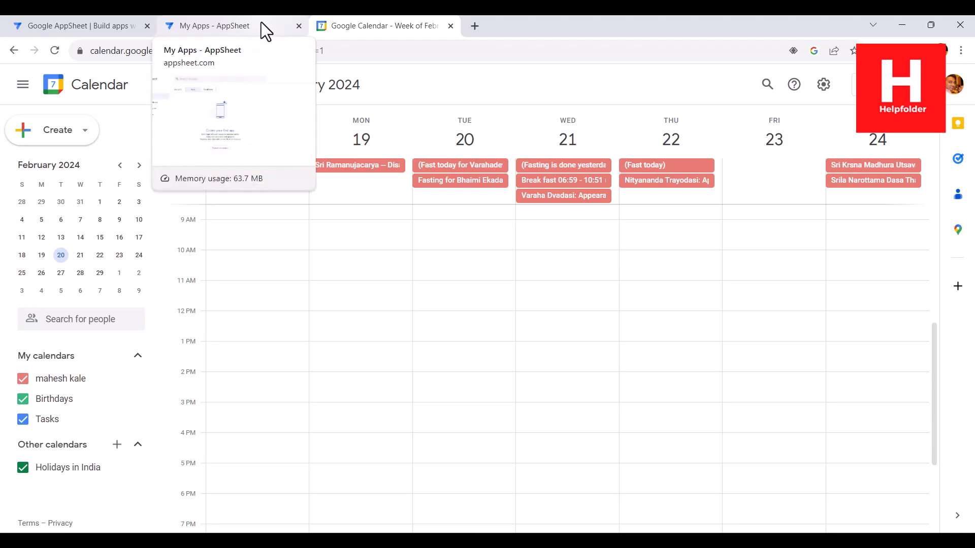
Step: In AppSheet, start an app from existing data, name it myCalendar, set category Other, and proceed to choosing its data
click(249, 28)
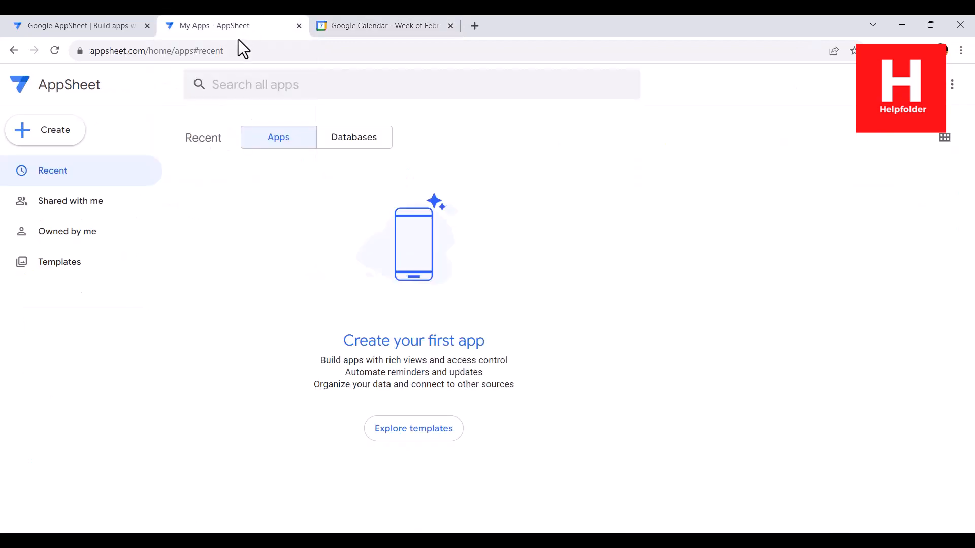
click(64, 131)
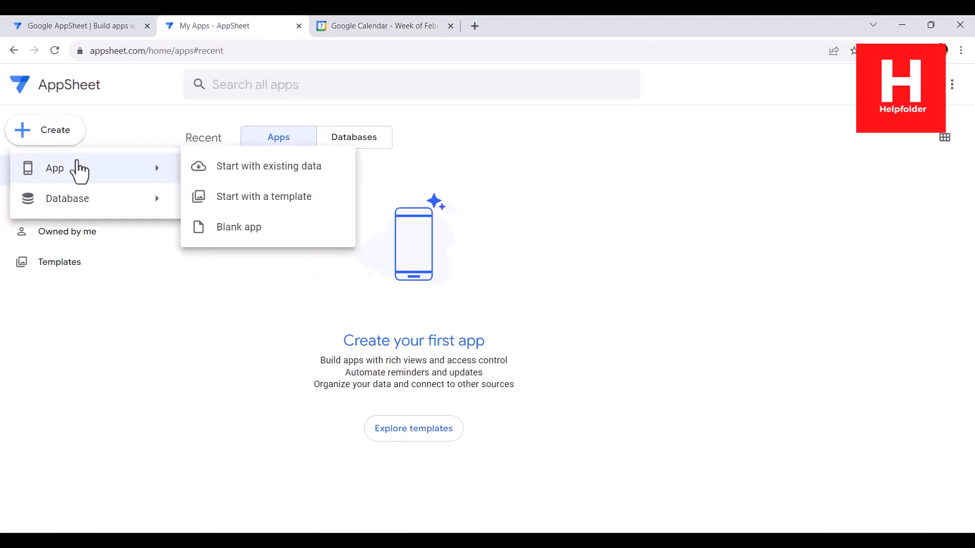
click(310, 170)
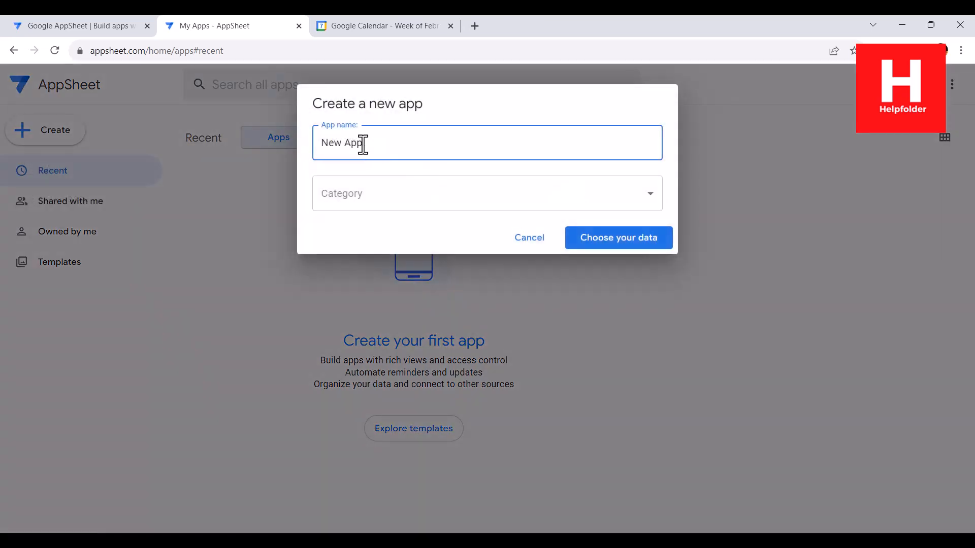
drag(363, 144, 279, 148)
text(myCalendar)
click(353, 201)
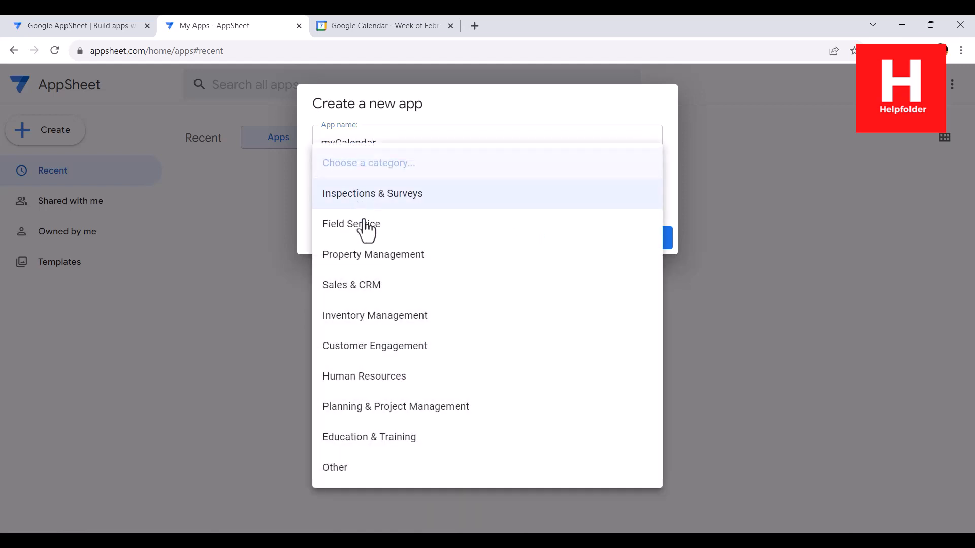
click(385, 472)
click(629, 234)
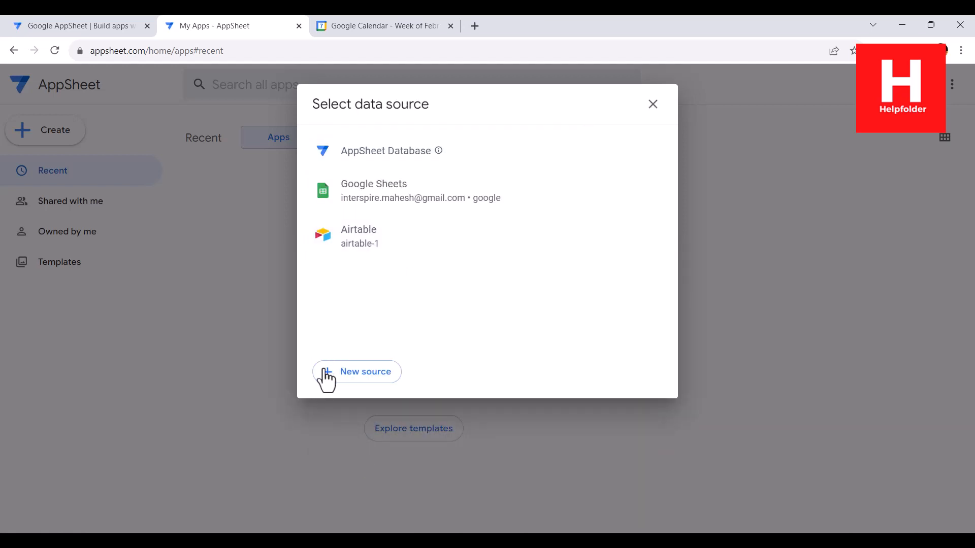
Step: Add Google Calendar as a new data source and authorize AppSheet's access with the existing Google account
click(352, 373)
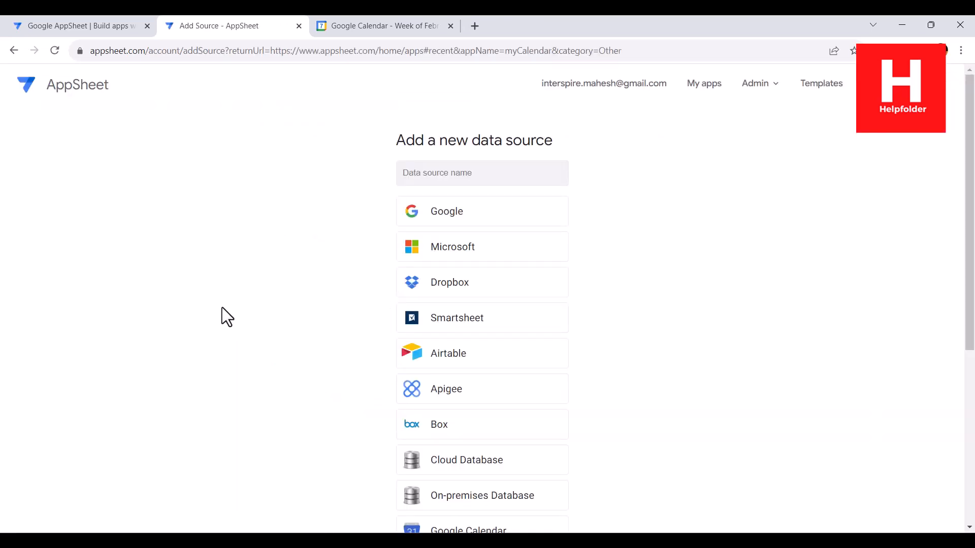
scroll(220, 313, down, 5)
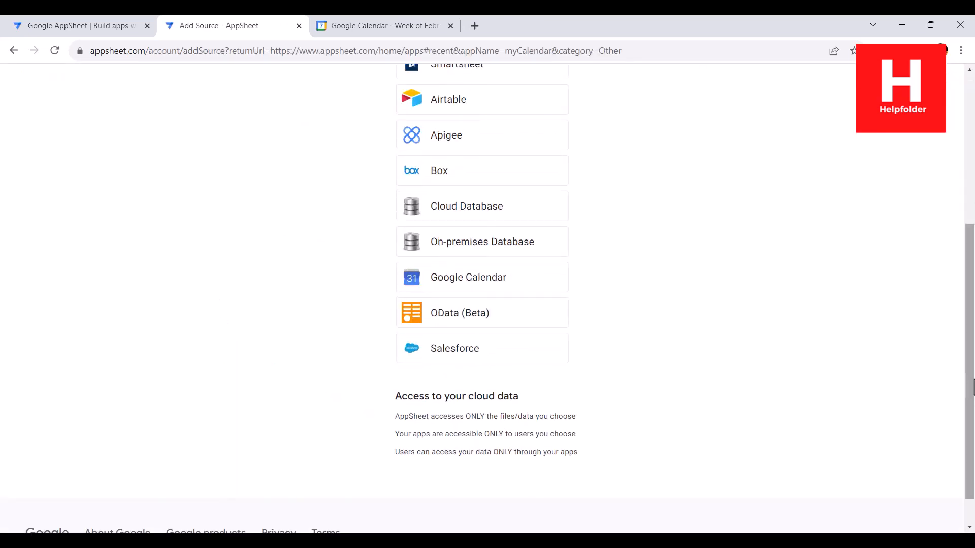
drag(973, 387, 971, 310)
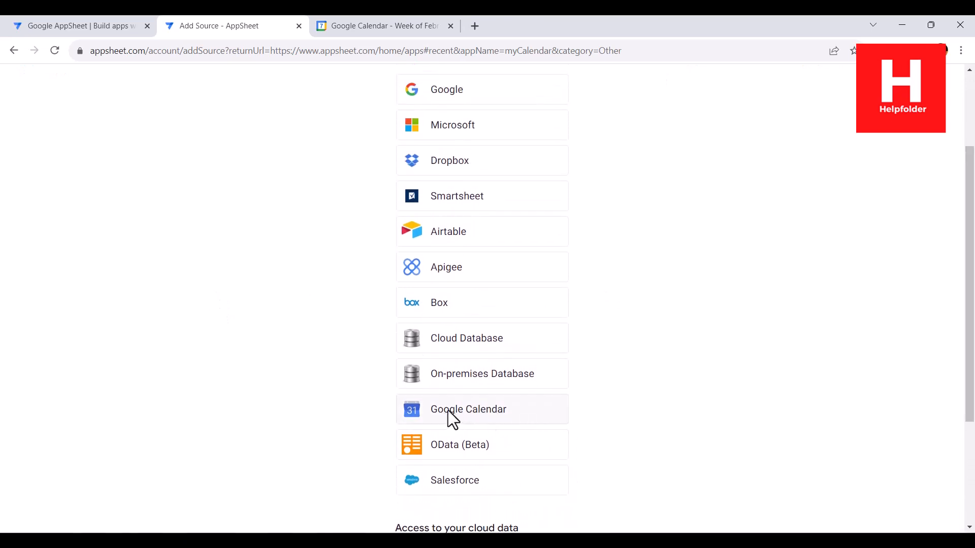
click(489, 422)
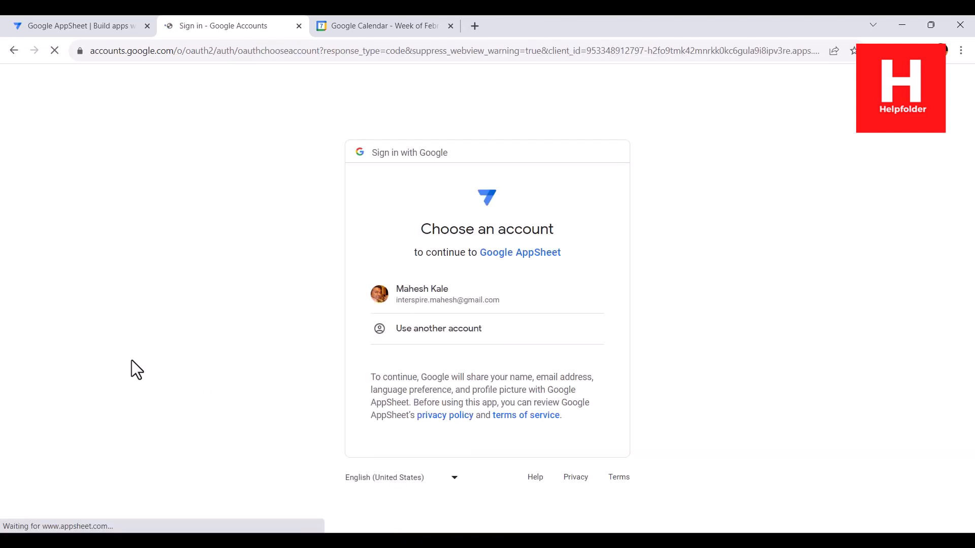
click(412, 297)
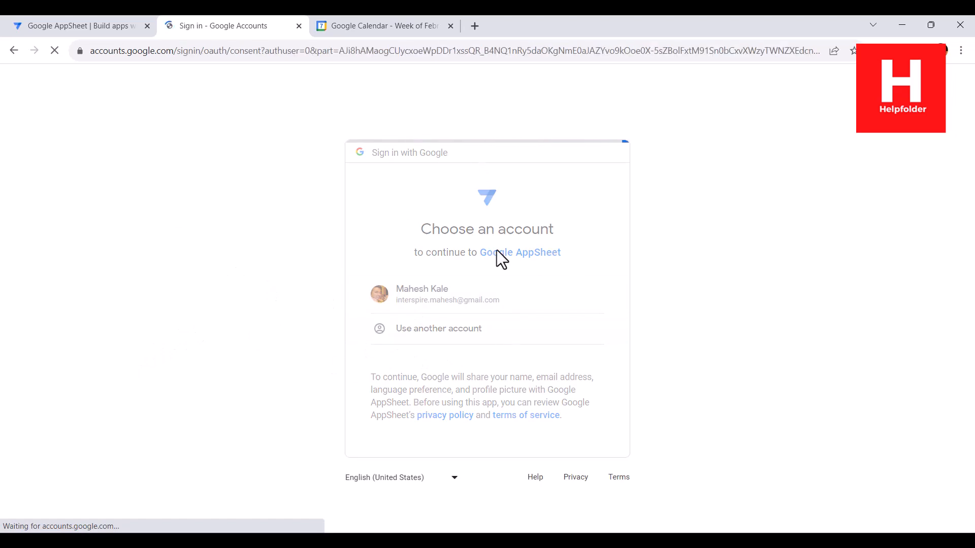
scroll(538, 436, down, 3)
click(561, 477)
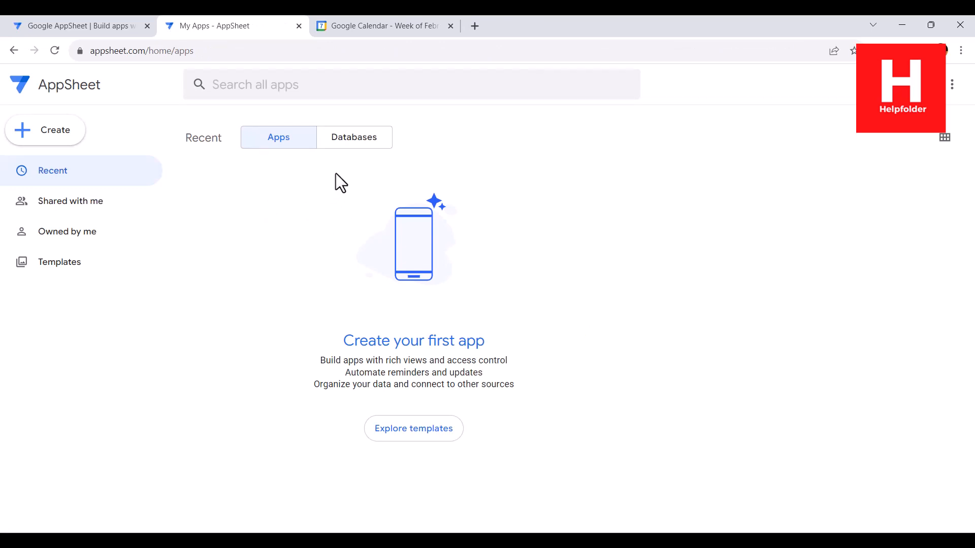
click(354, 145)
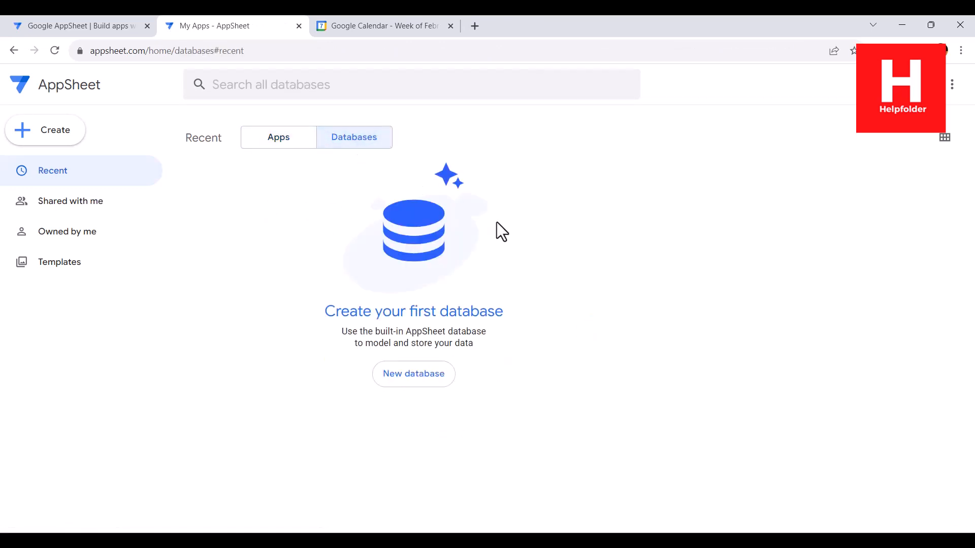
click(282, 146)
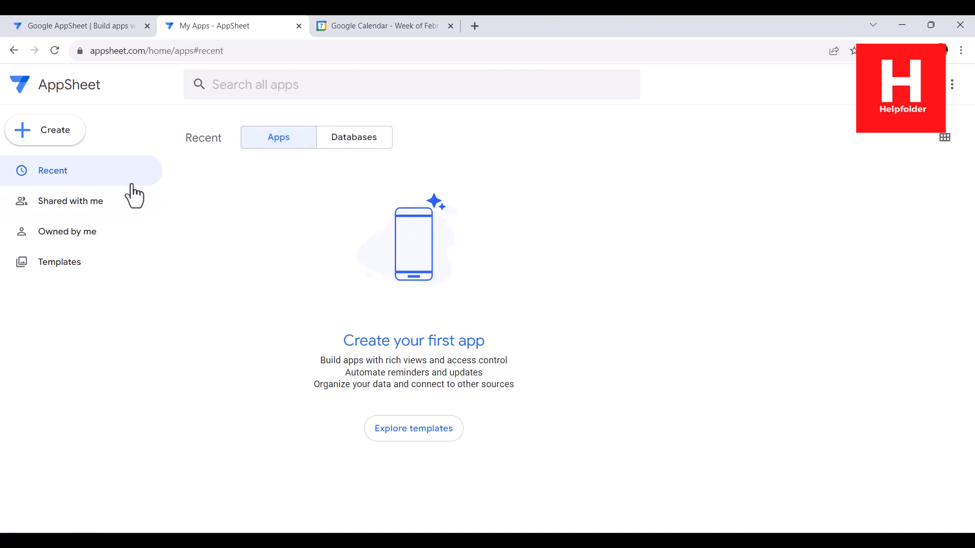
Step: Start another app from existing data, named myCalendar with category Other, and continue to the data source selection
click(58, 136)
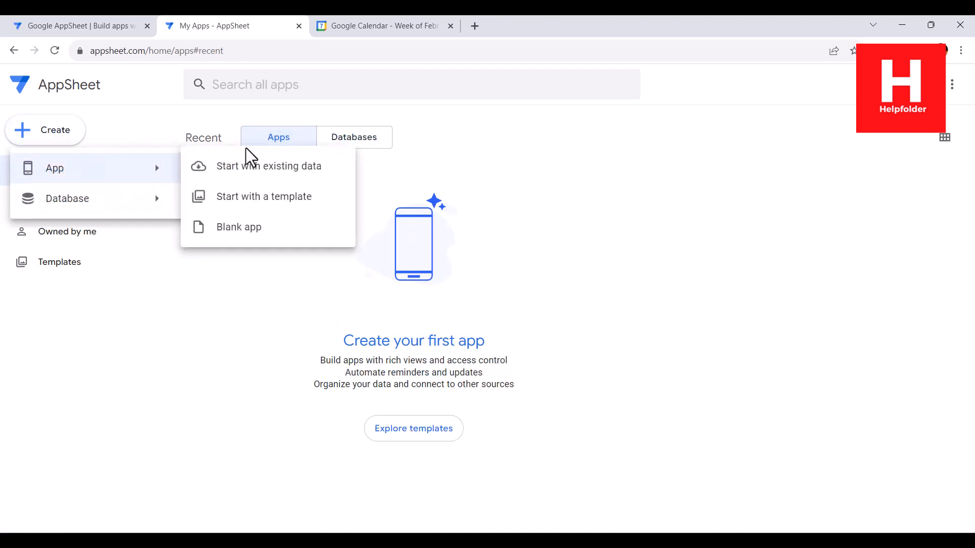
click(277, 169)
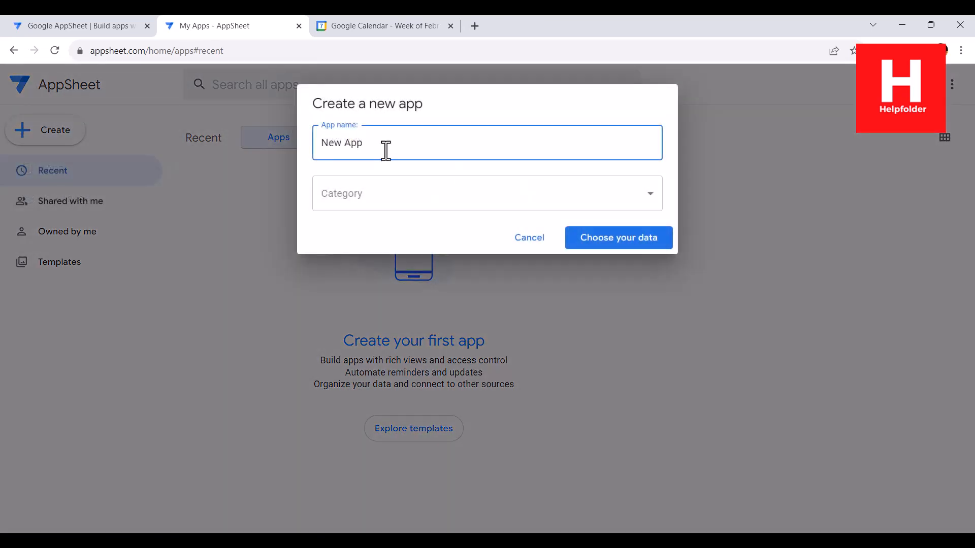
drag(386, 149, 316, 150)
text(my)
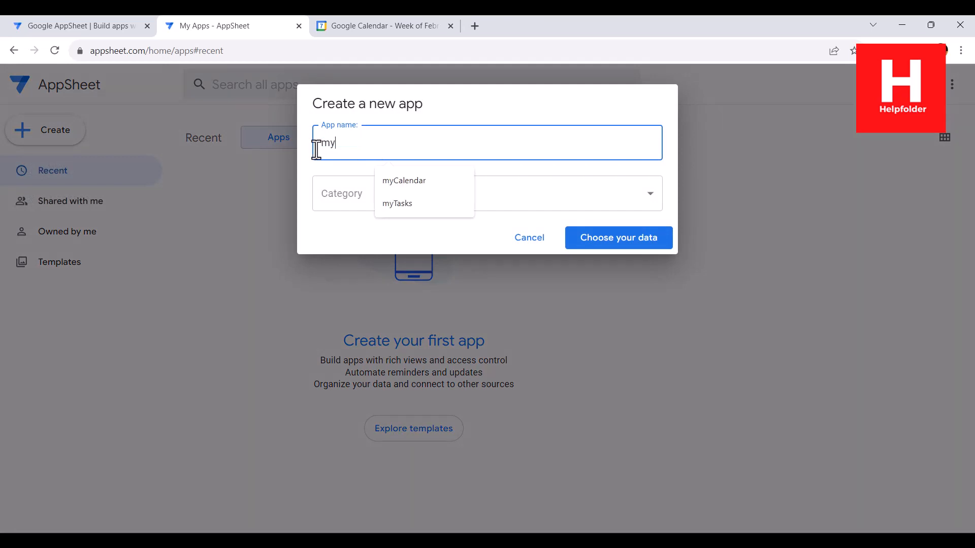
text(Calendar)
click(439, 181)
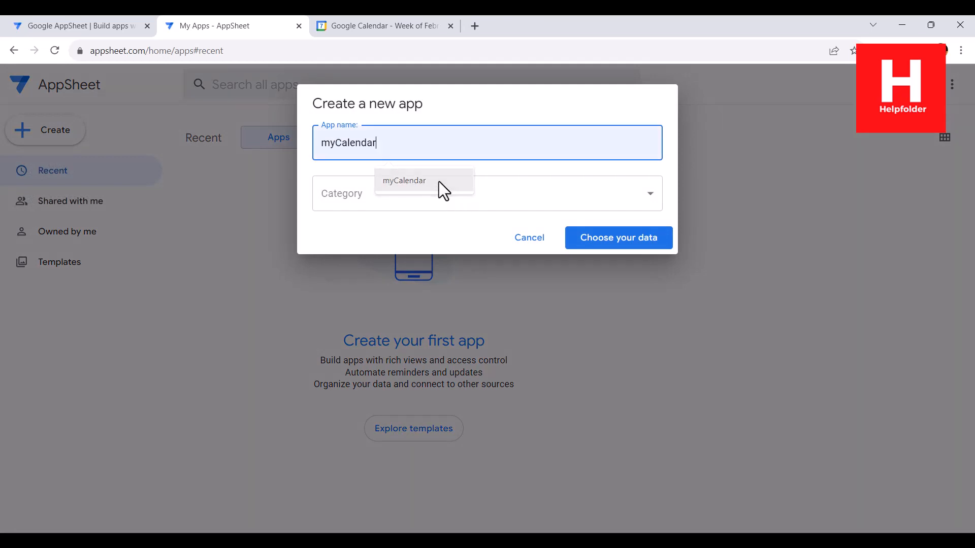
click(427, 206)
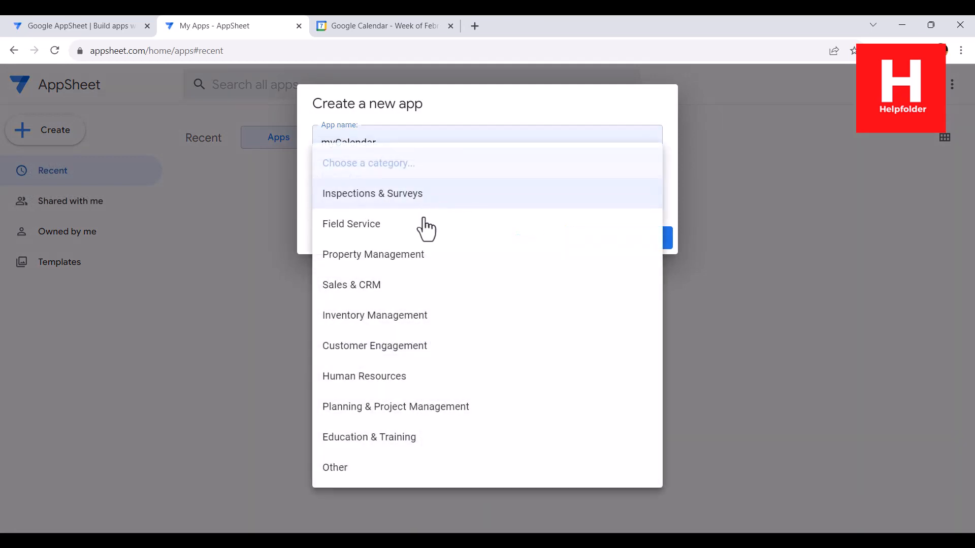
click(362, 468)
click(629, 252)
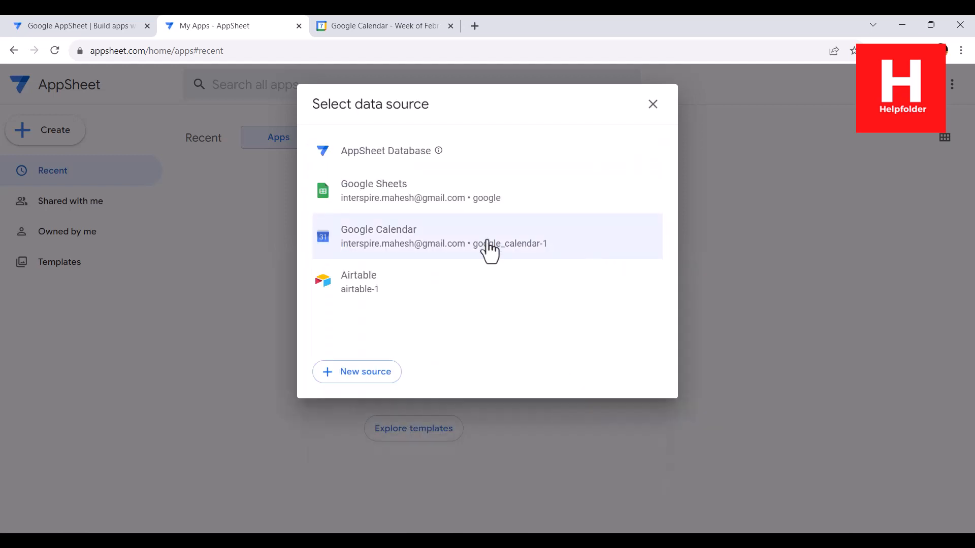
Step: Create the app from the Google Calendar source's Holidays in India table and show its Holidays in India view in the preview
click(395, 243)
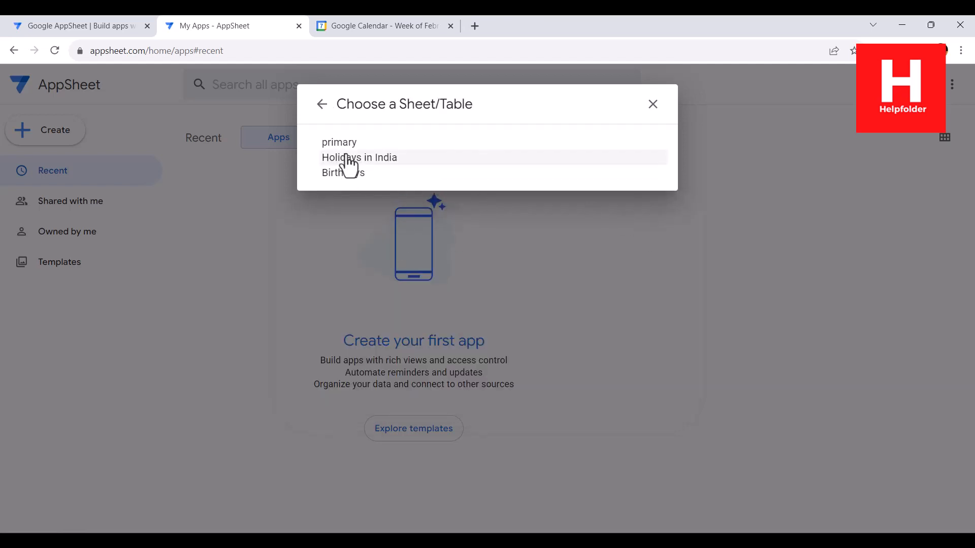
click(374, 158)
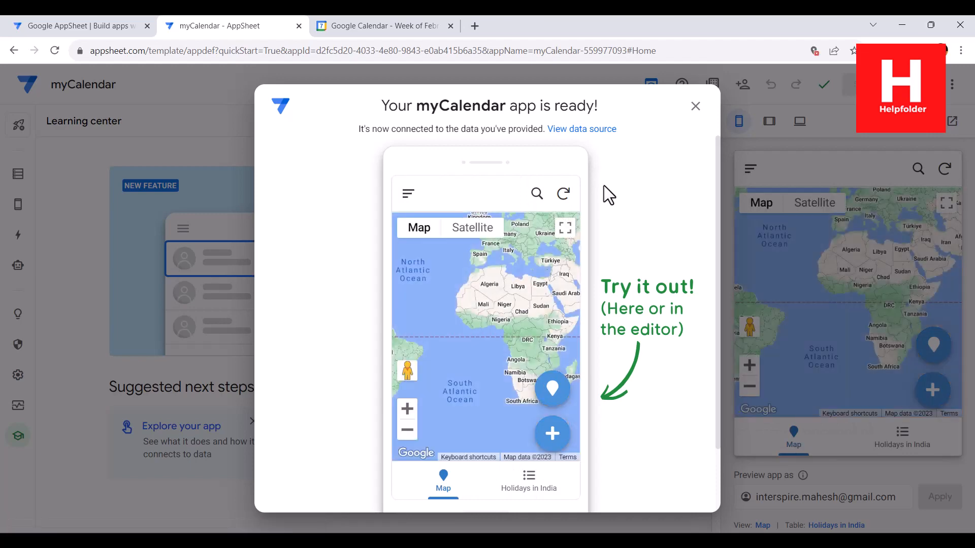
click(696, 107)
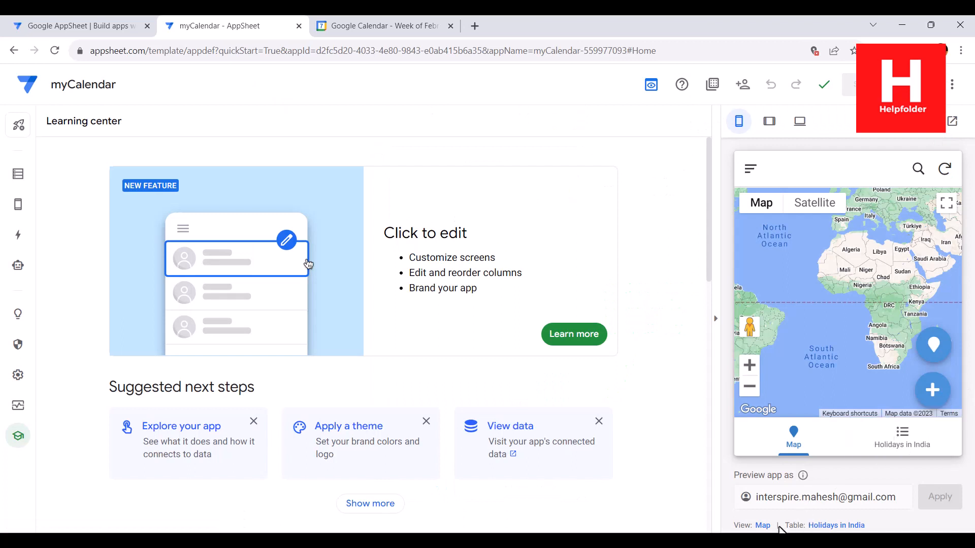
click(902, 438)
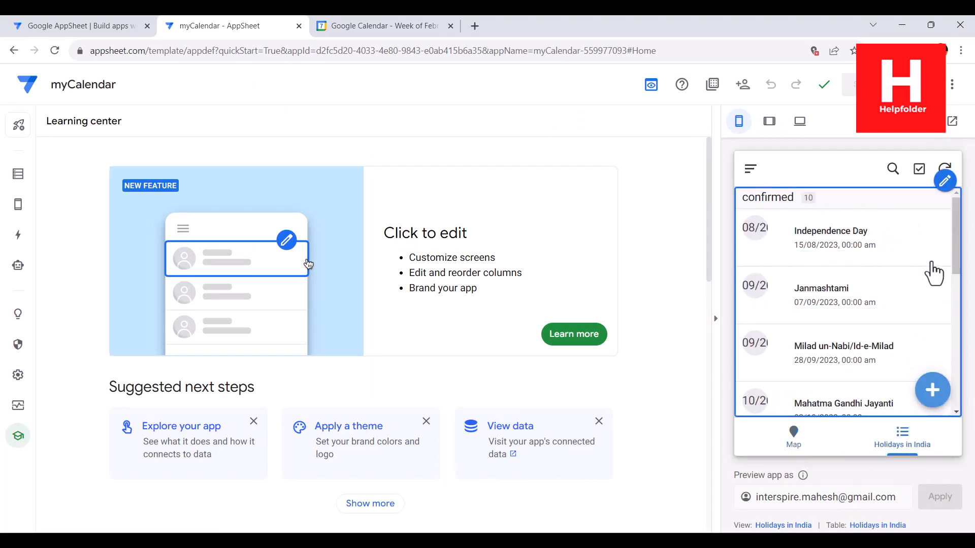
Step: Review the holiday list and the Map view's settings, and delete the Map view from the primary navigation
drag(956, 229, 959, 378)
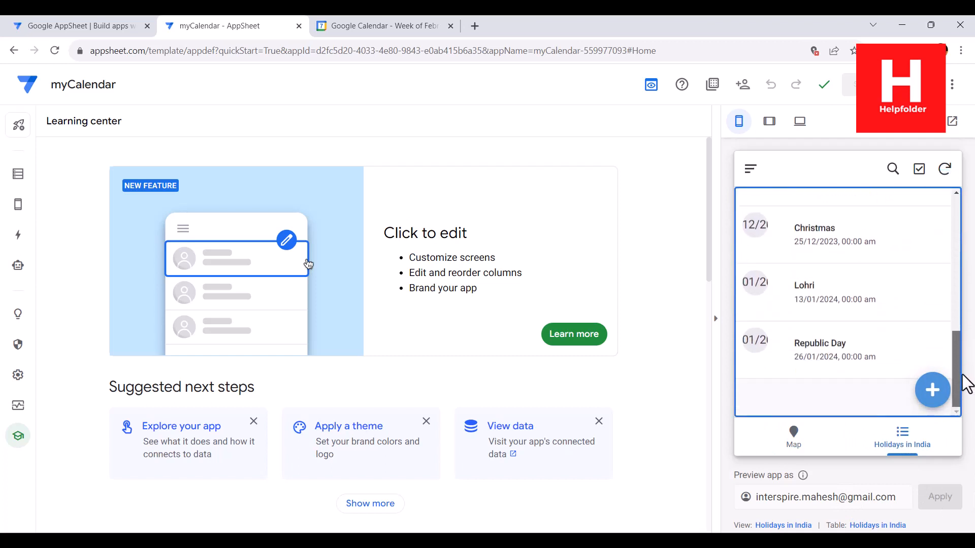
click(831, 411)
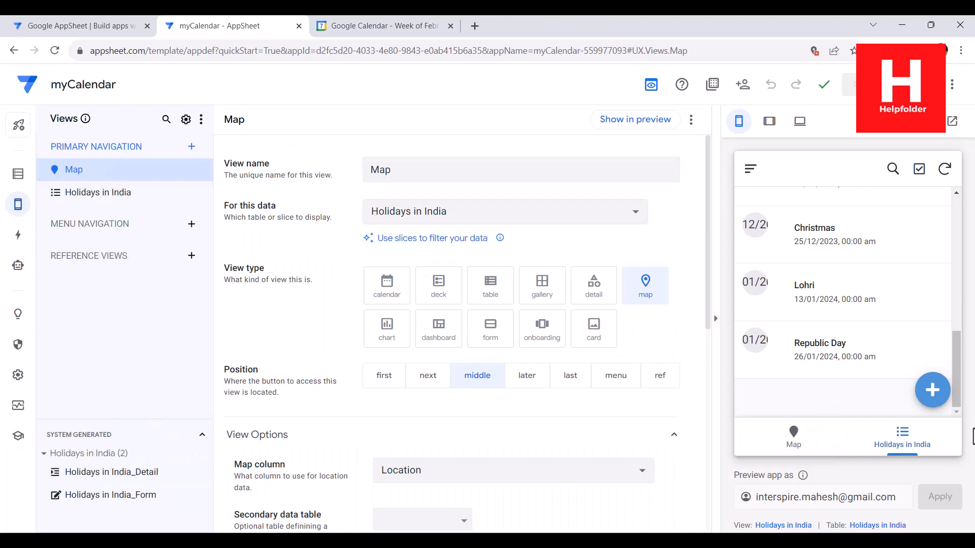
scroll(657, 440, down, 8)
scroll(630, 421, up, 1)
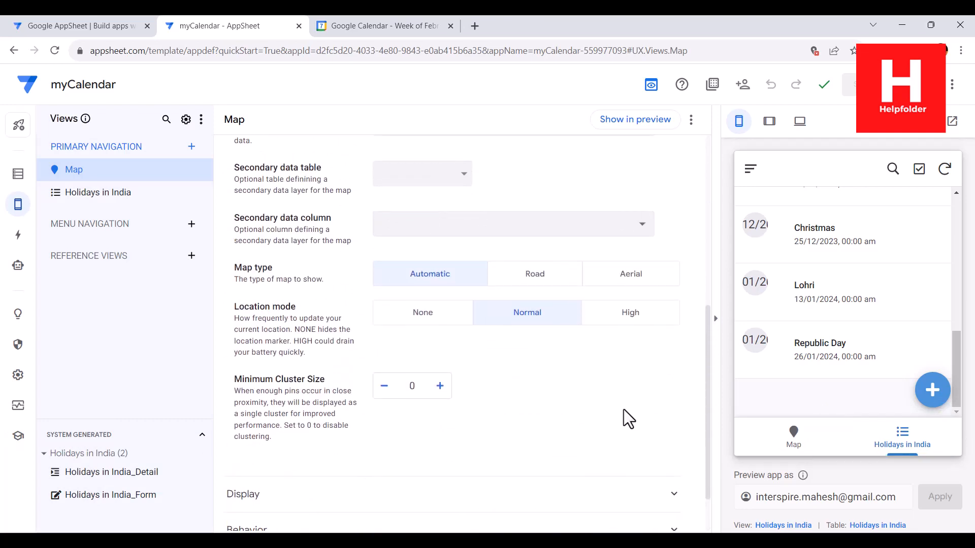
click(205, 171)
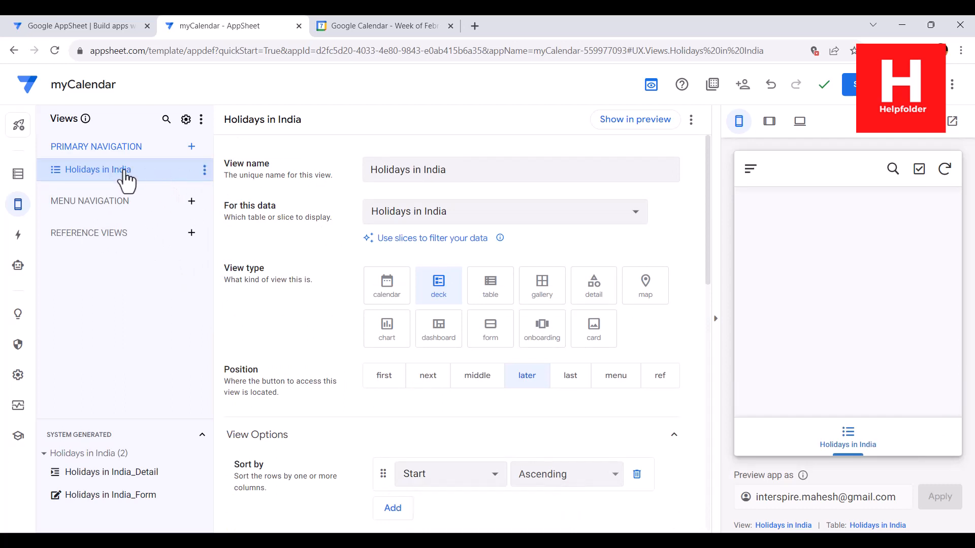
Step: Sync the app preview and save the app with data verification
click(945, 170)
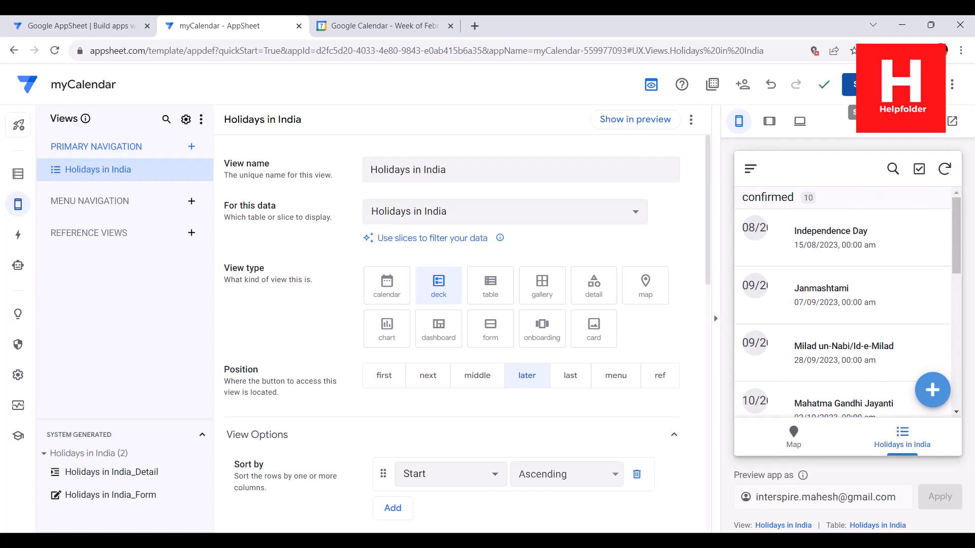
click(891, 85)
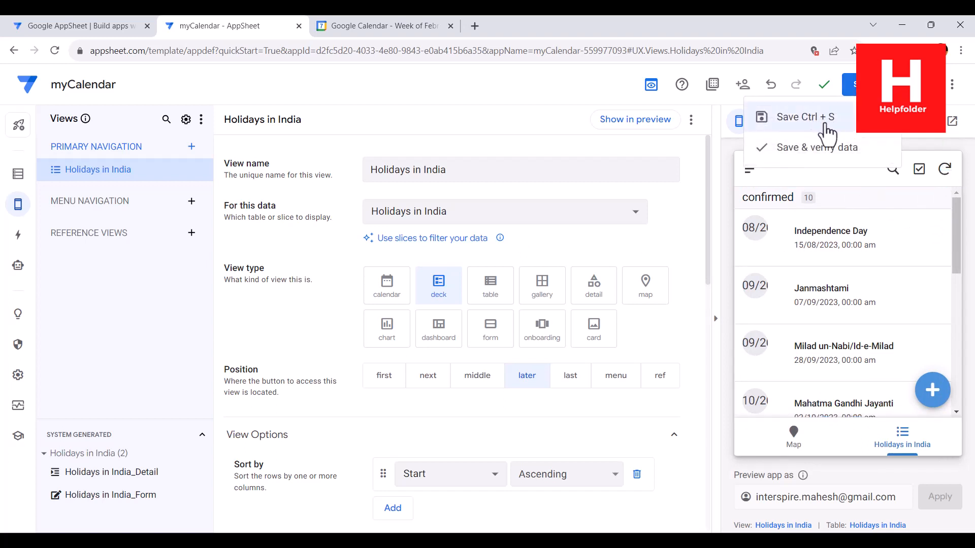
click(765, 150)
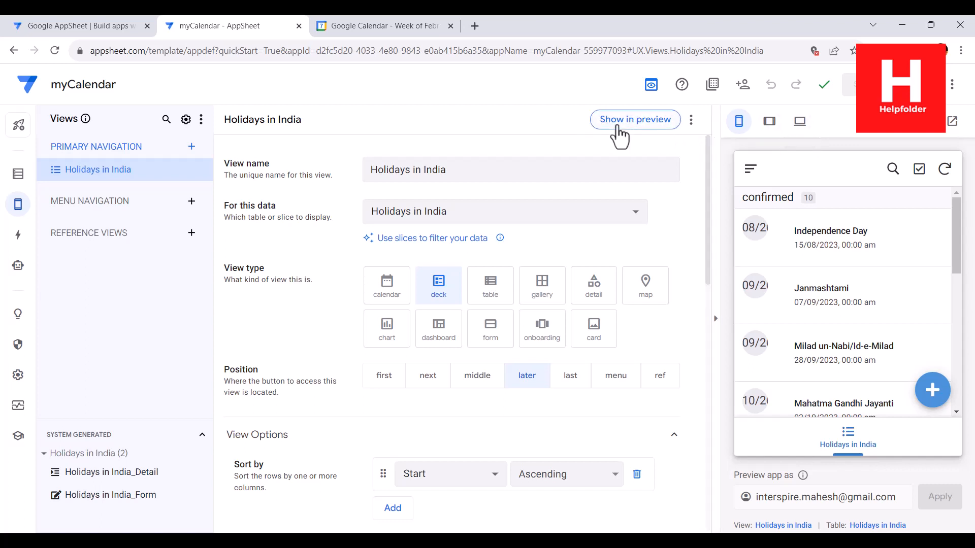
Step: Set the preview to tablet size and open the app in its own browser tab to review the Holidays in India list
click(769, 123)
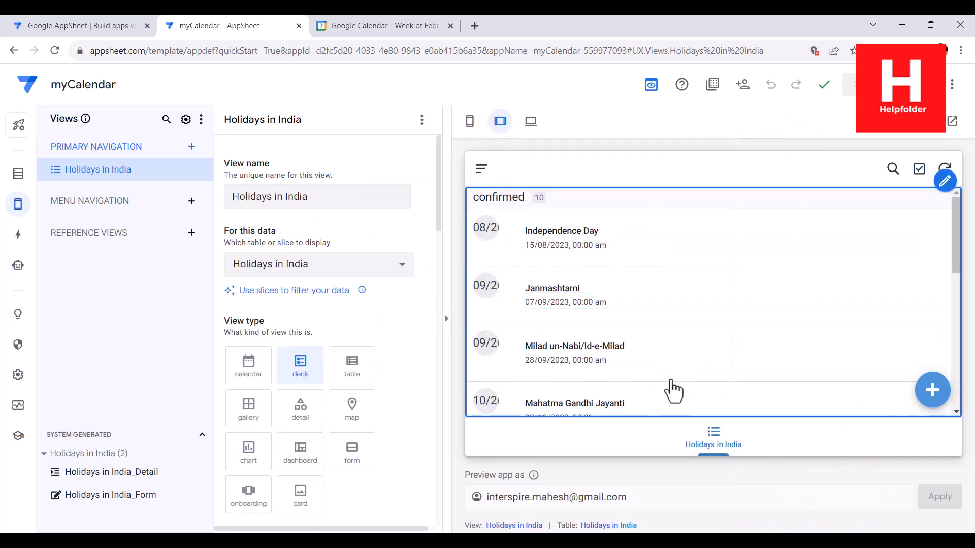
click(954, 127)
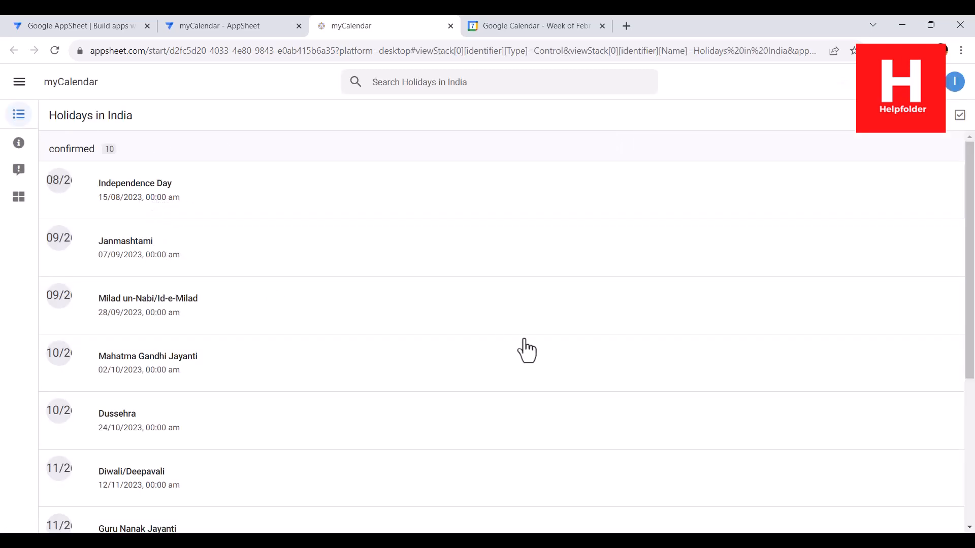
scroll(534, 297, down, 5)
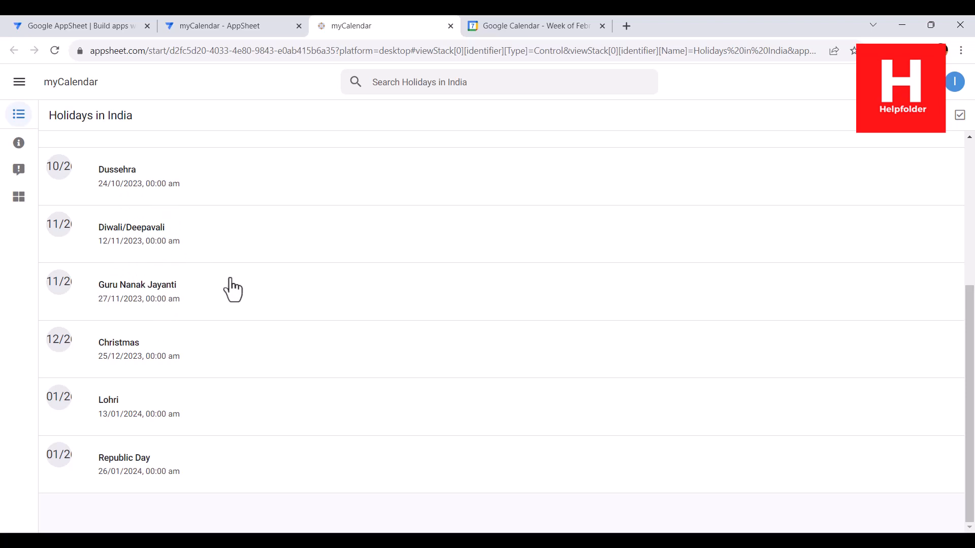
Step: Open a blank Holidays in India form, examine its Location, Attendees, Status, Description and Thumbnail fields, and close it without saving
click(892, 121)
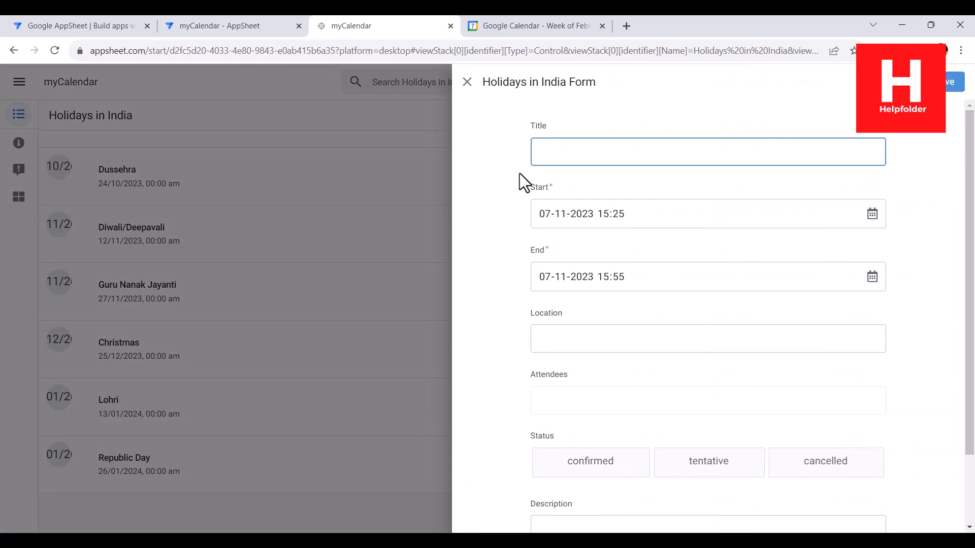
click(569, 341)
scroll(523, 314, down, 1)
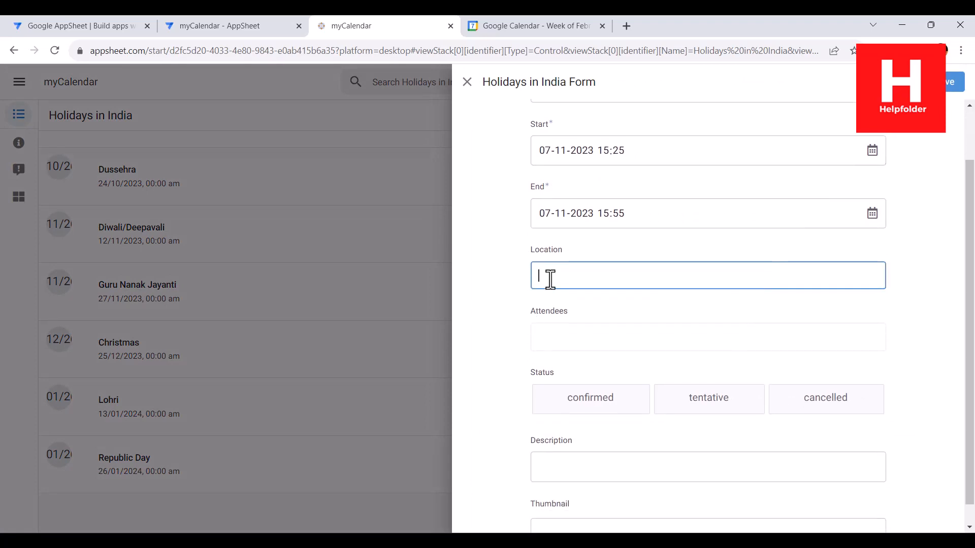
click(564, 332)
scroll(536, 304, down, 1)
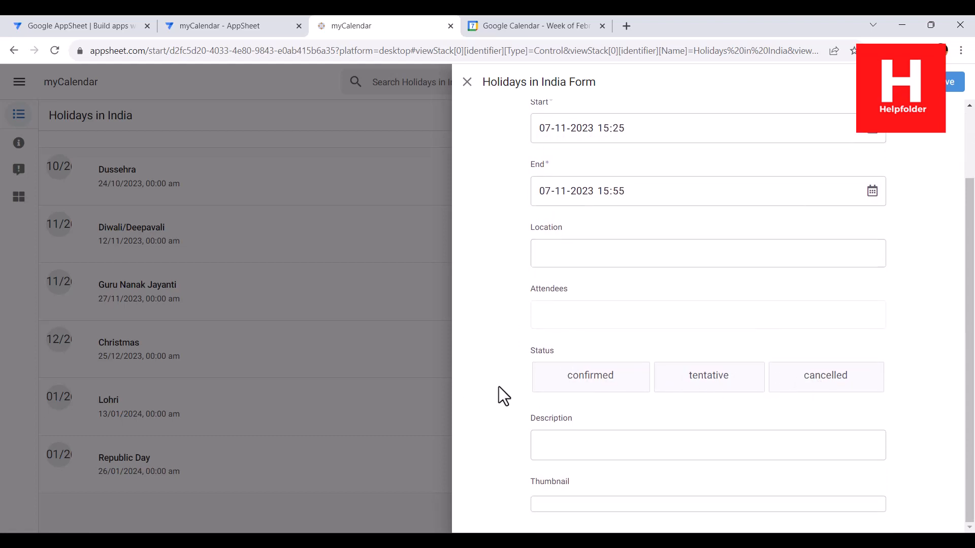
click(575, 438)
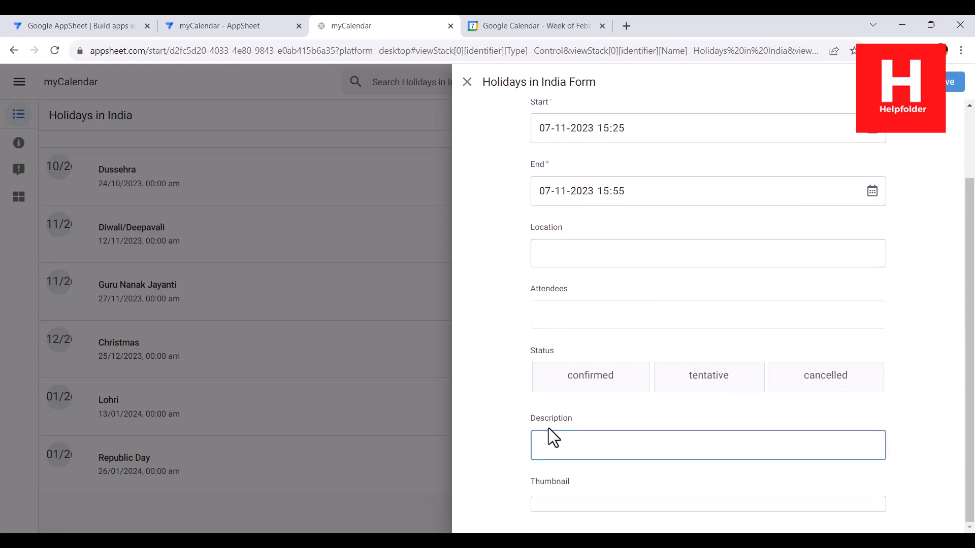
click(549, 503)
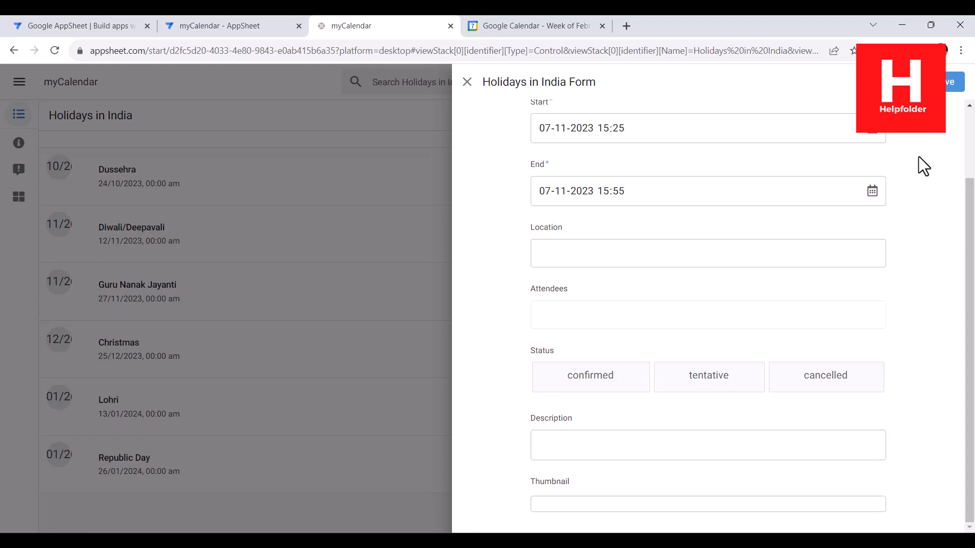
click(466, 82)
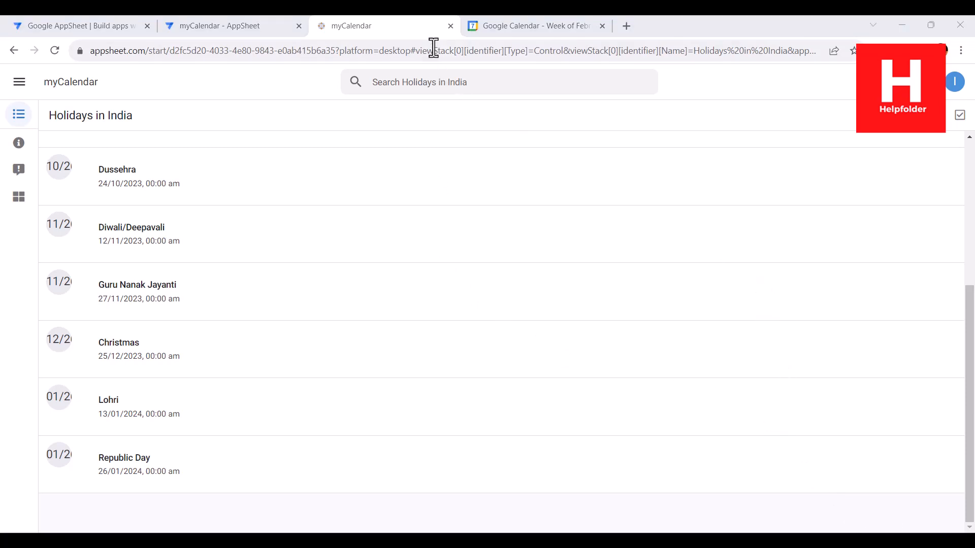
Step: Close the running app's tab and reopen myCalendar in the editor from the list of recent apps
click(450, 26)
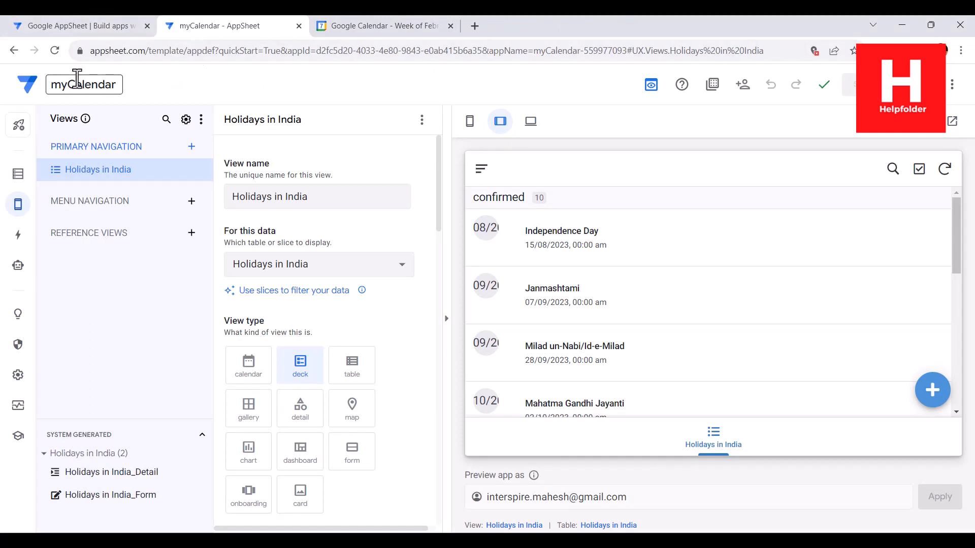
click(29, 87)
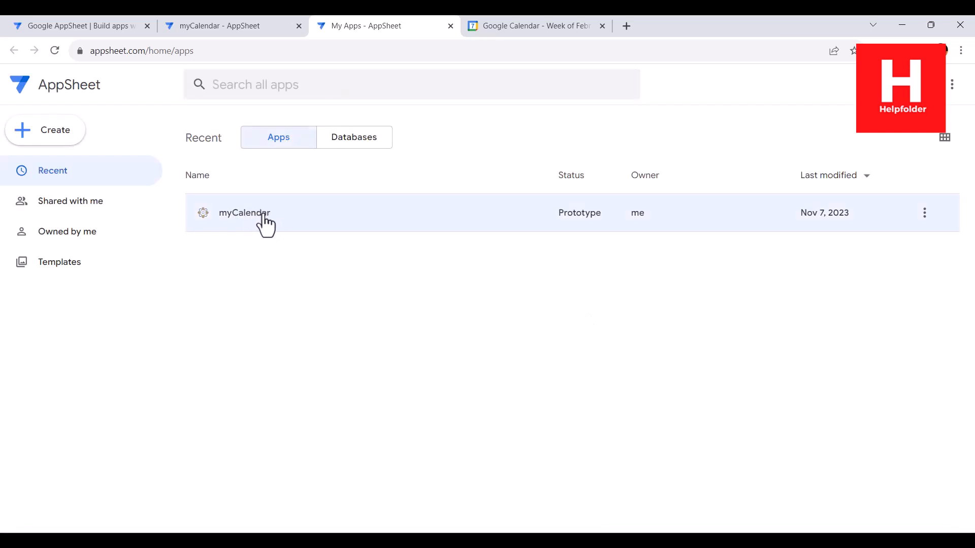
click(345, 140)
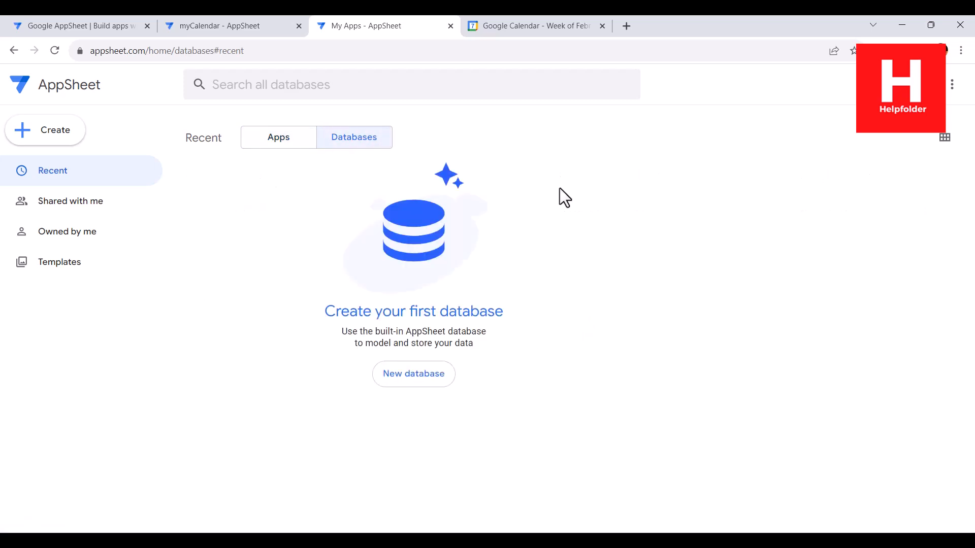
click(277, 138)
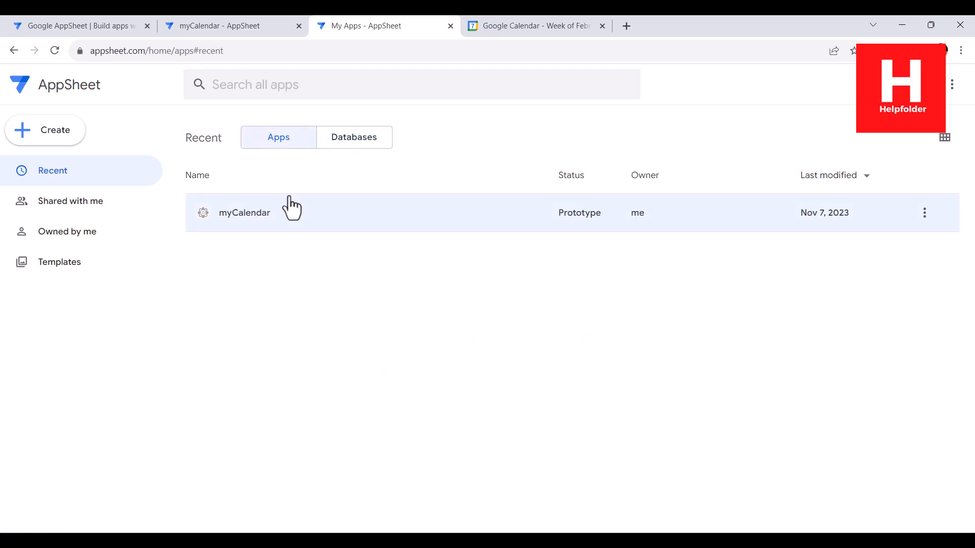
click(257, 224)
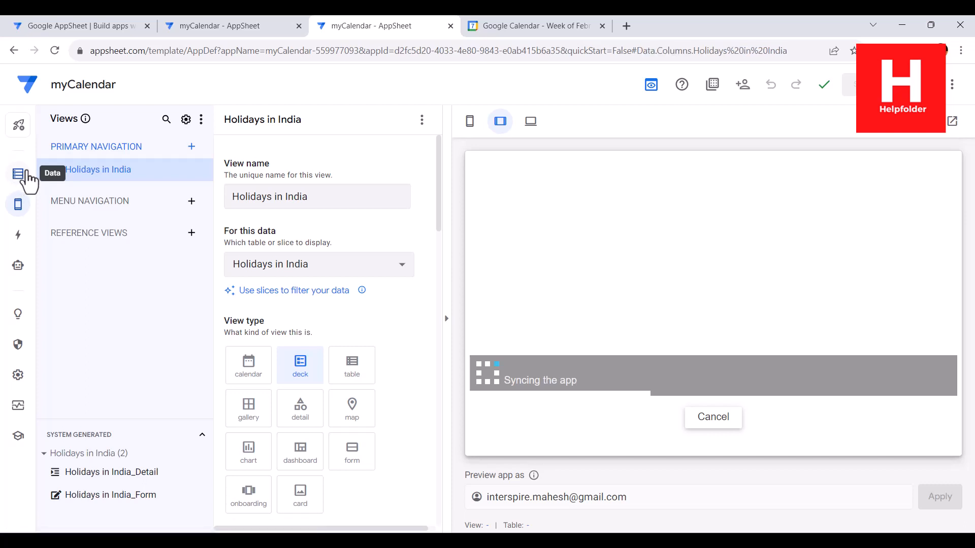
Step: Show the data of the Holidays in India table and examine its columns down to Thumbnail
click(26, 175)
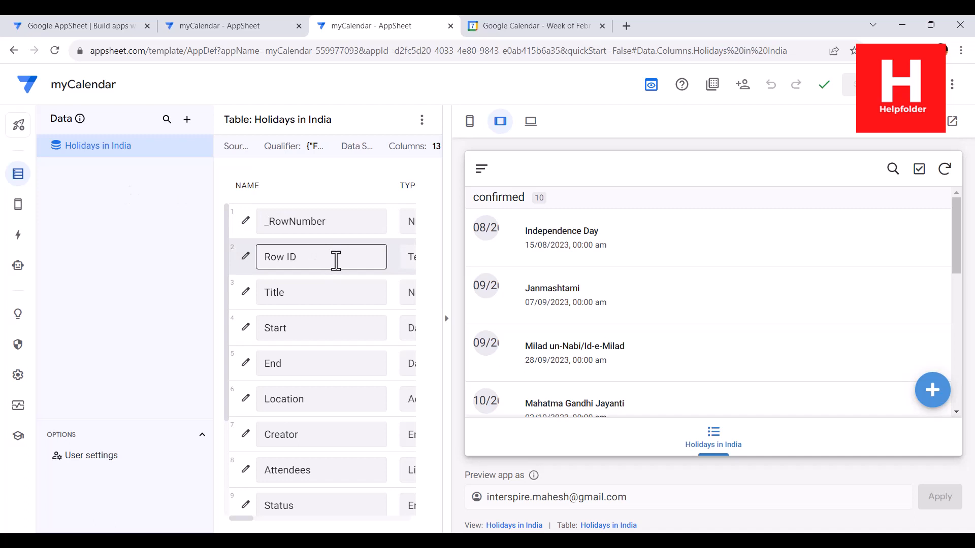
scroll(336, 261, down, 1)
scroll(336, 260, down, 2)
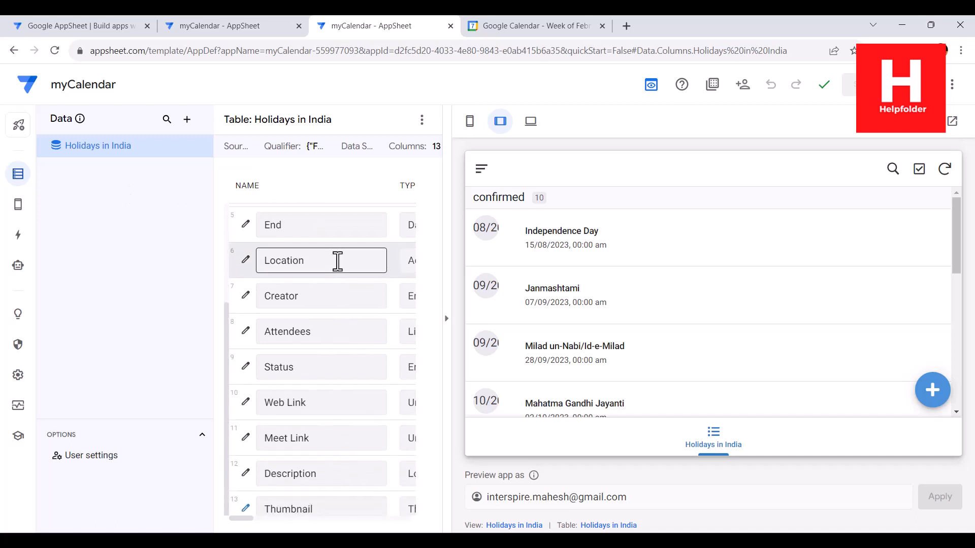
scroll(336, 261, up, 1)
scroll(336, 260, down, 1)
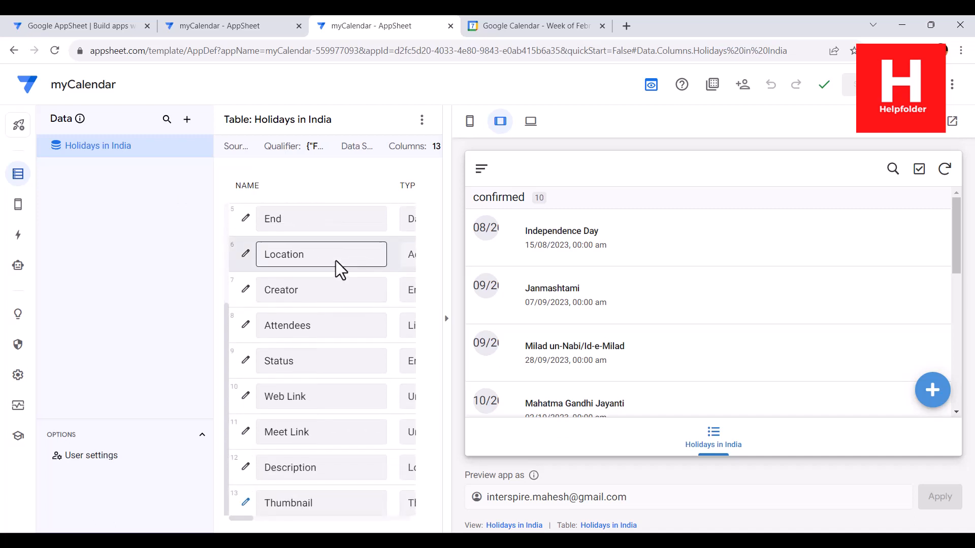
drag(960, 270, 968, 233)
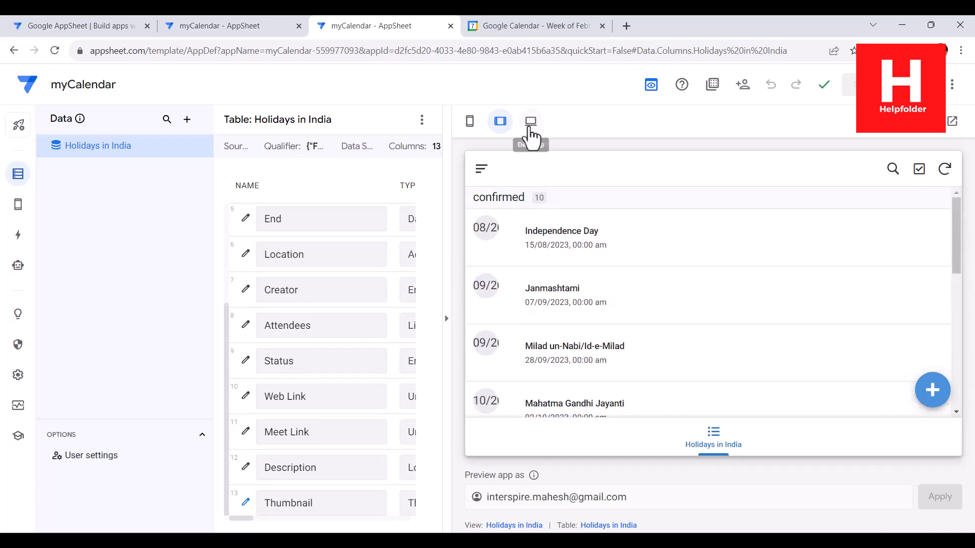